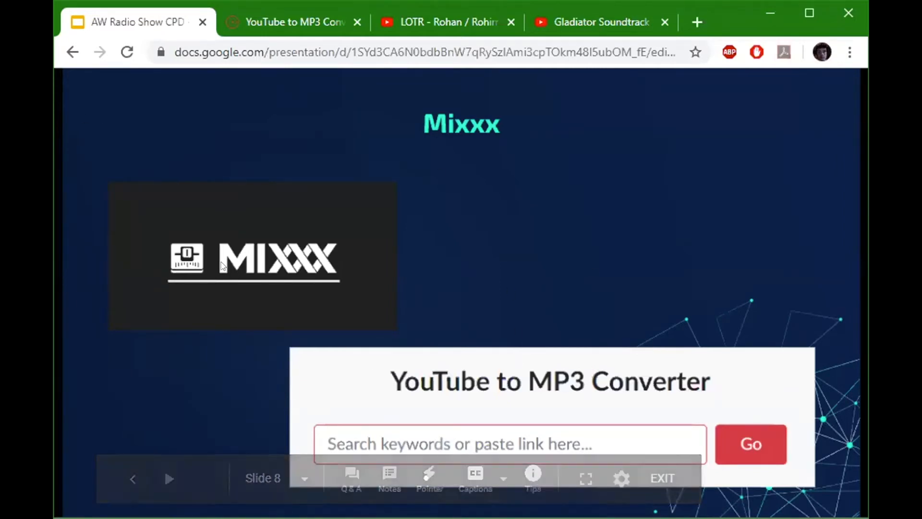
Look up the "Gladiator Soundtrack" YouTube video in the YouTube to MP3 converter by using its link.
click(259, 21)
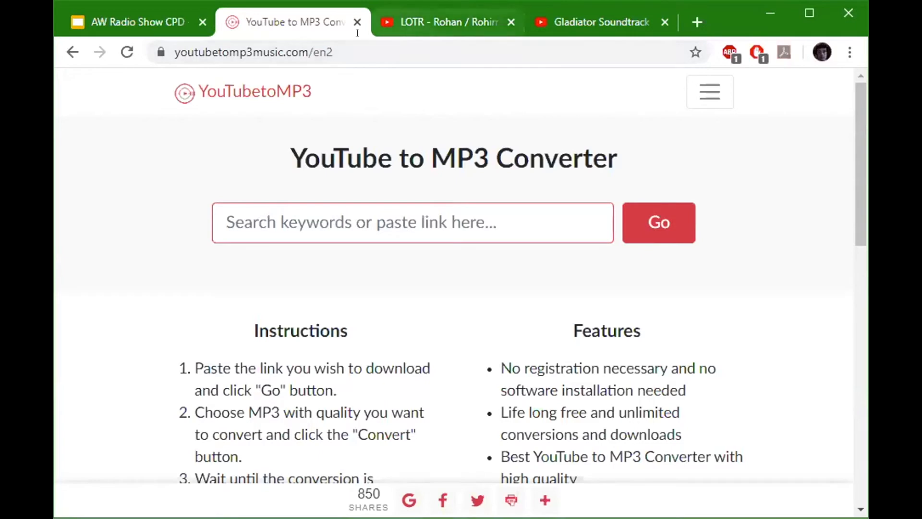
click(587, 23)
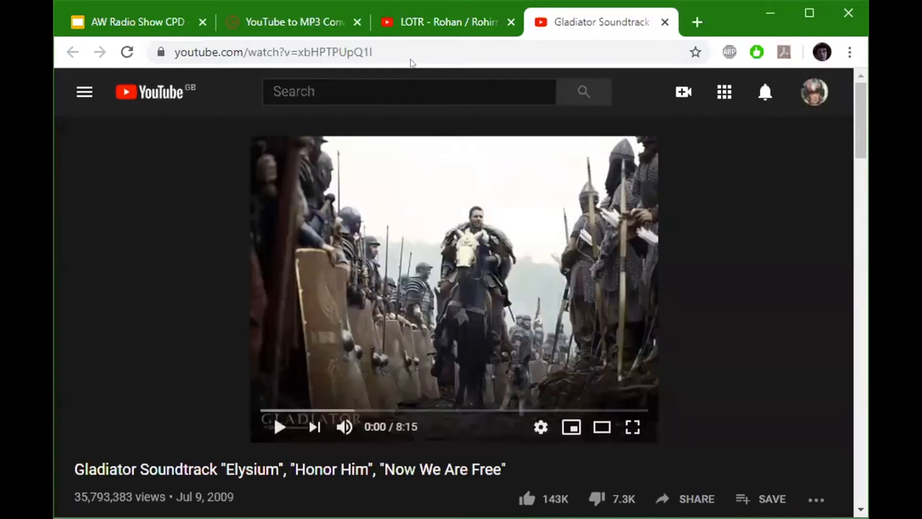
click(255, 48)
key(ctrl+c)
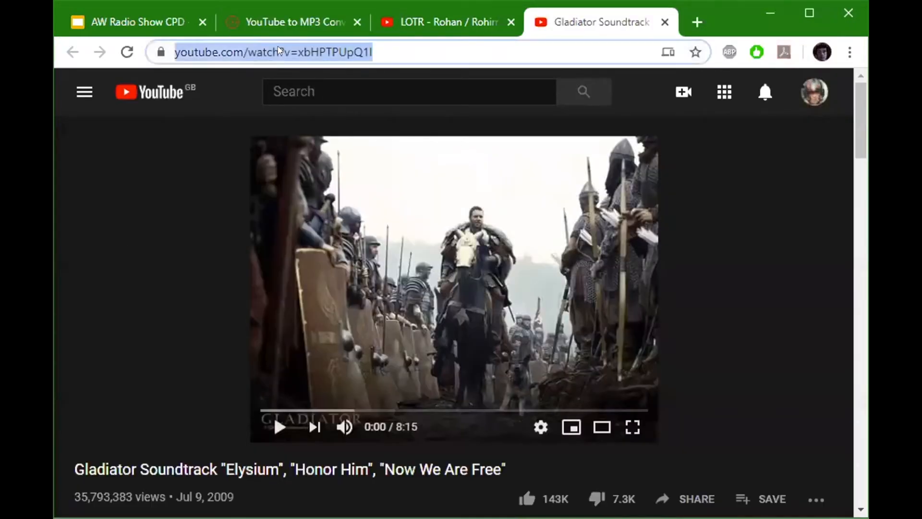
click(276, 21)
click(552, 223)
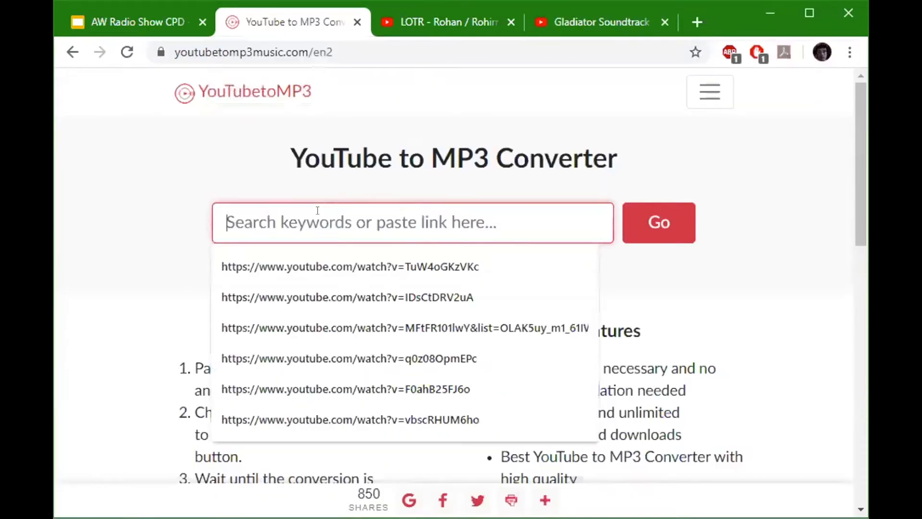
key(ctrl+v)
click(643, 229)
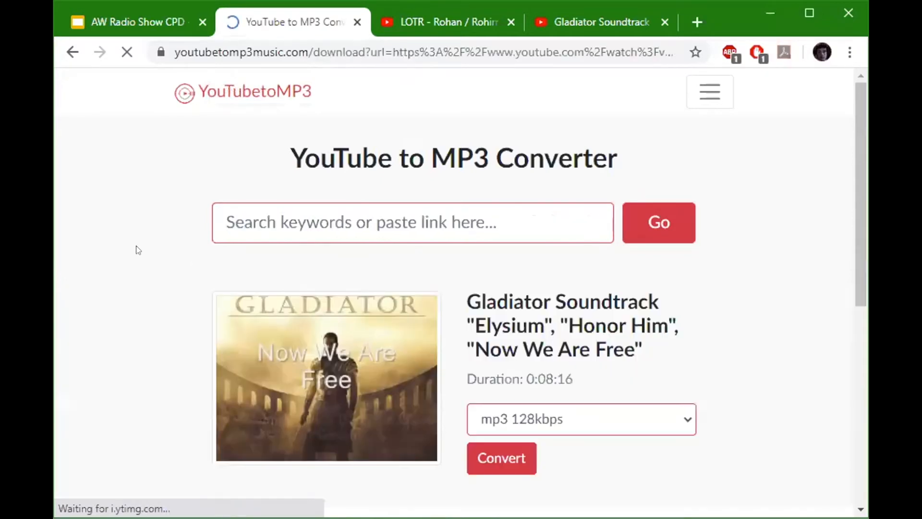
Convert the Gladiator Soundtrack video to mp3 128kbps and download the file.
scroll(156, 253, down, 3)
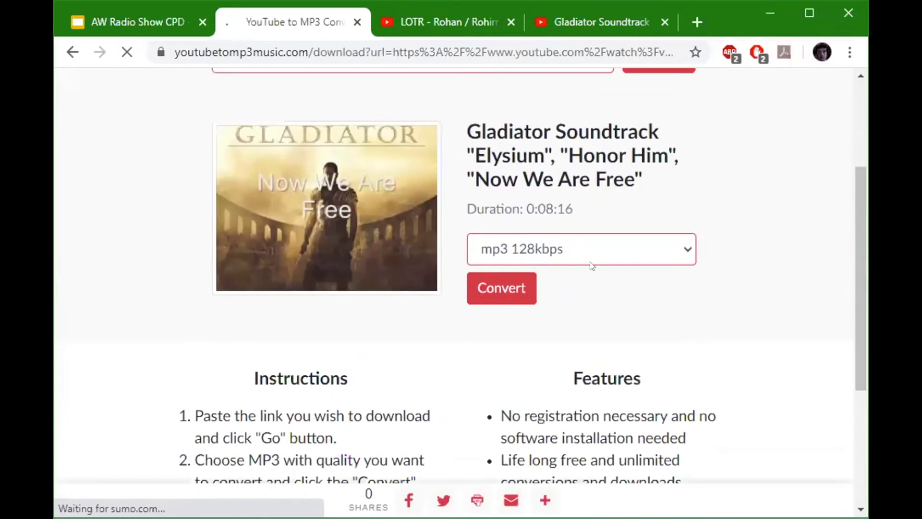
click(502, 293)
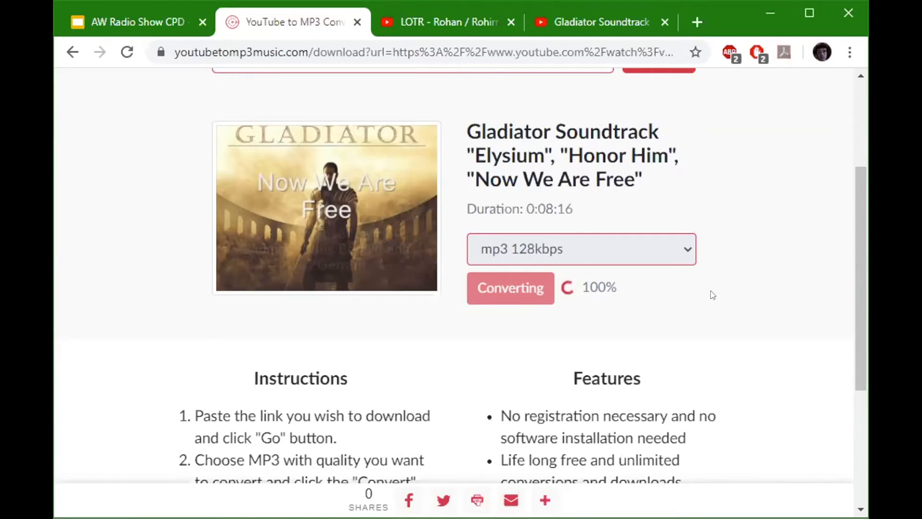
scroll(712, 294, up, 2)
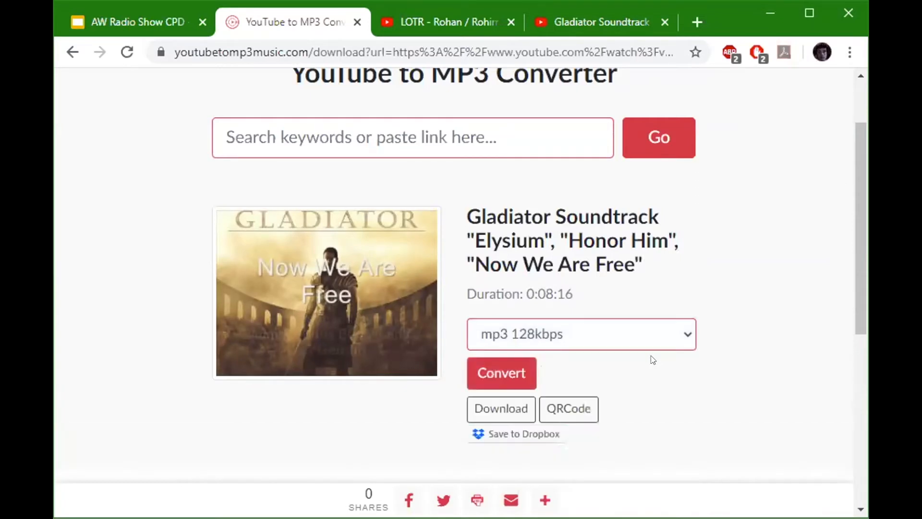
click(493, 412)
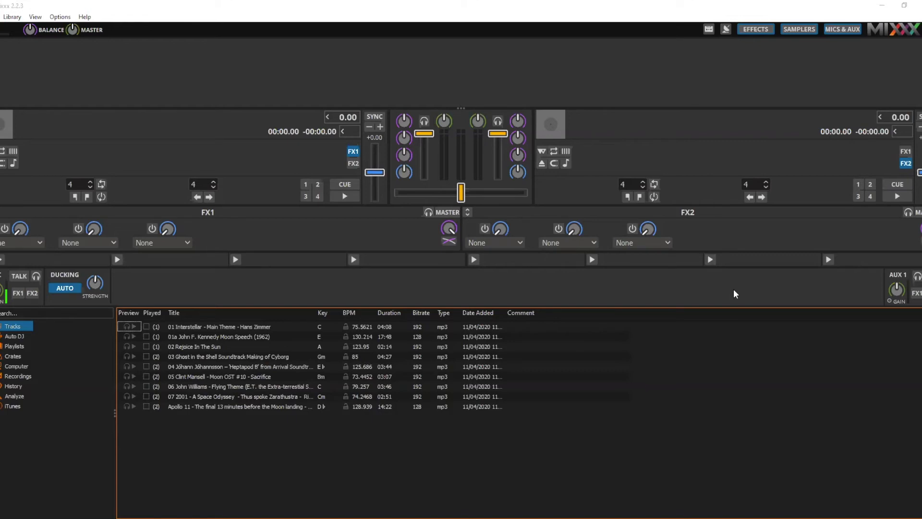
Switch to Mixxx, load "07 2001 - A Space Odyssey" from the library onto deck 1 and play it.
click(249, 13)
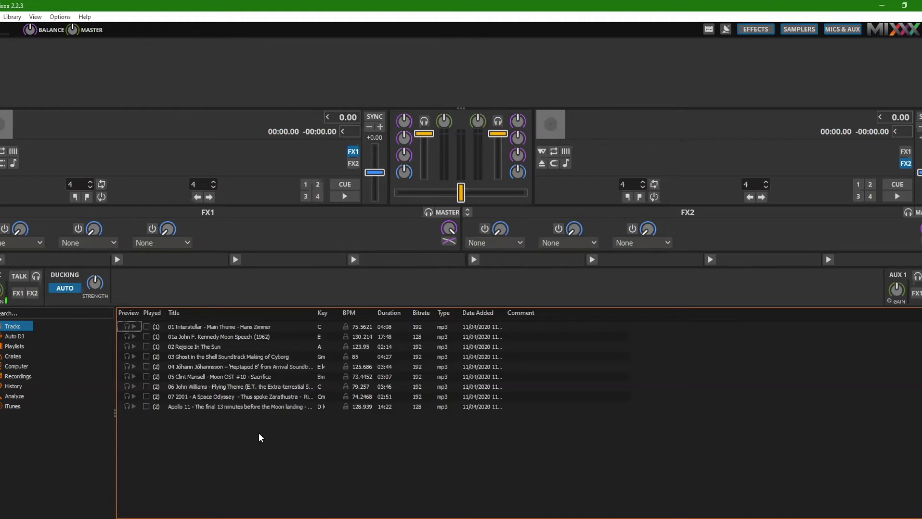
drag(201, 396, 173, 146)
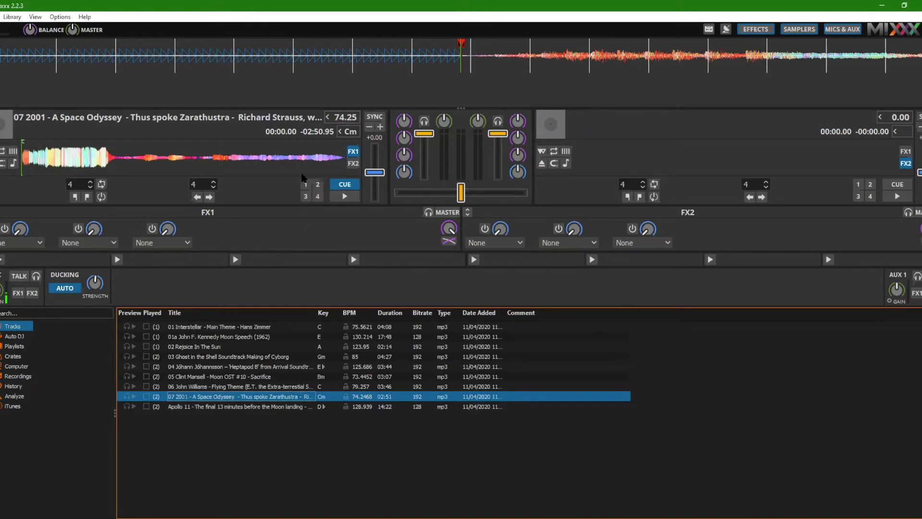
mouse_move(23, 167)
mouse_down()
mouse_move(82, 168)
mouse_move(22, 172)
mouse_up()
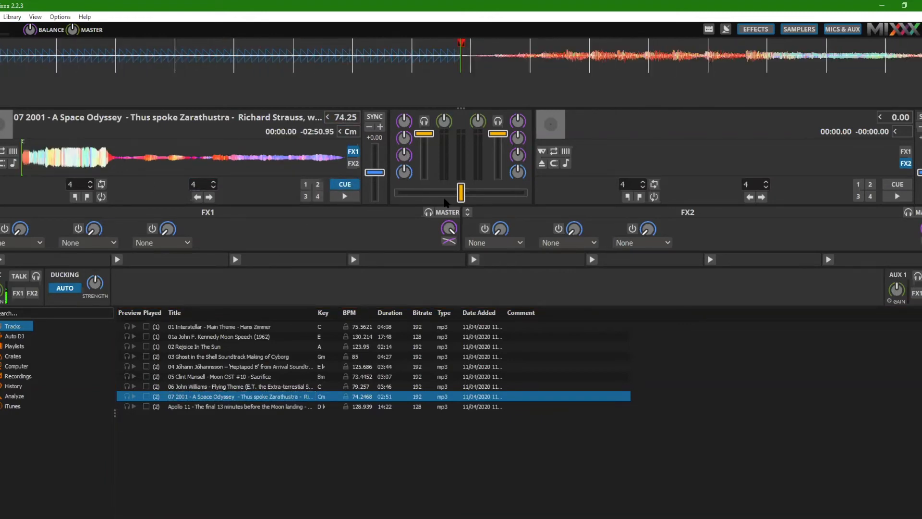
mouse_move(456, 199)
mouse_down()
mouse_move(389, 199)
mouse_move(456, 199)
mouse_up()
mouse_move(424, 135)
mouse_down()
mouse_move(427, 171)
mouse_move(425, 133)
mouse_move(434, 123)
mouse_up()
click(345, 197)
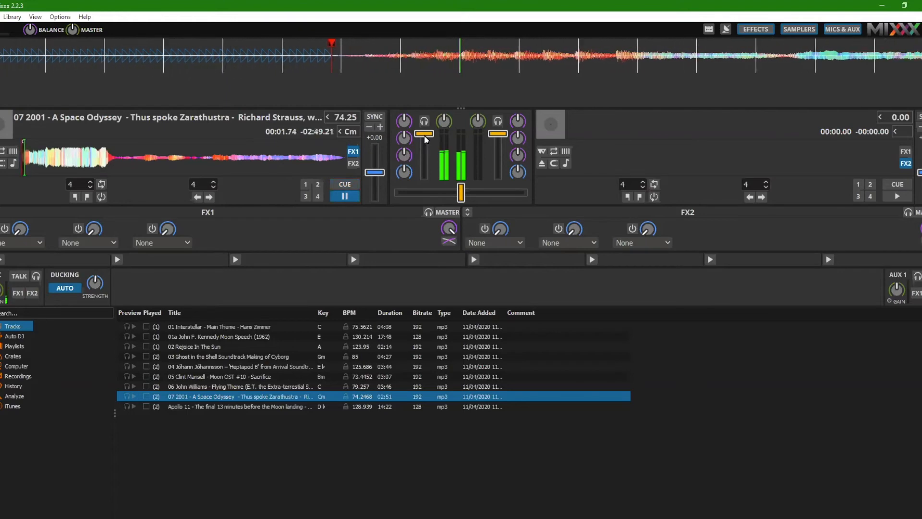
Fade deck 1's volume down to nearly its minimum and pause the track.
drag(424, 140, 424, 178)
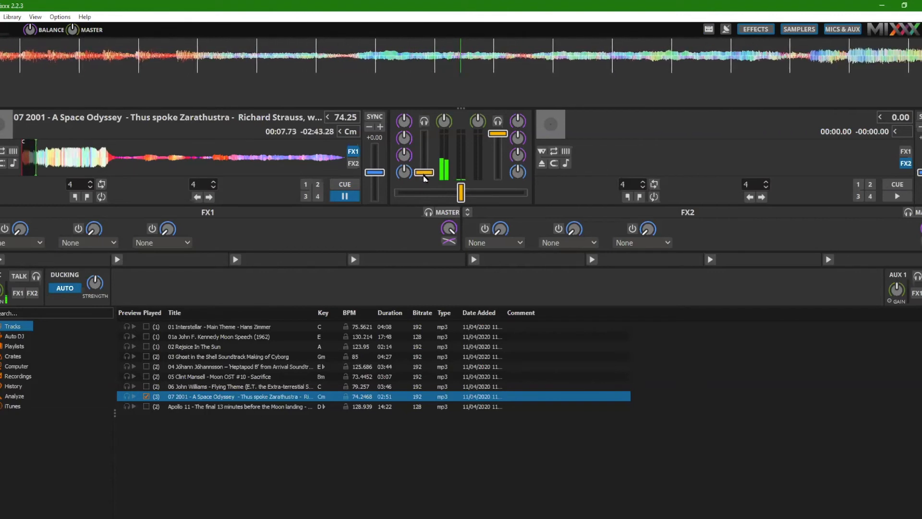
mouse_move(424, 178)
mouse_down()
mouse_move(425, 138)
mouse_move(420, 188)
mouse_up()
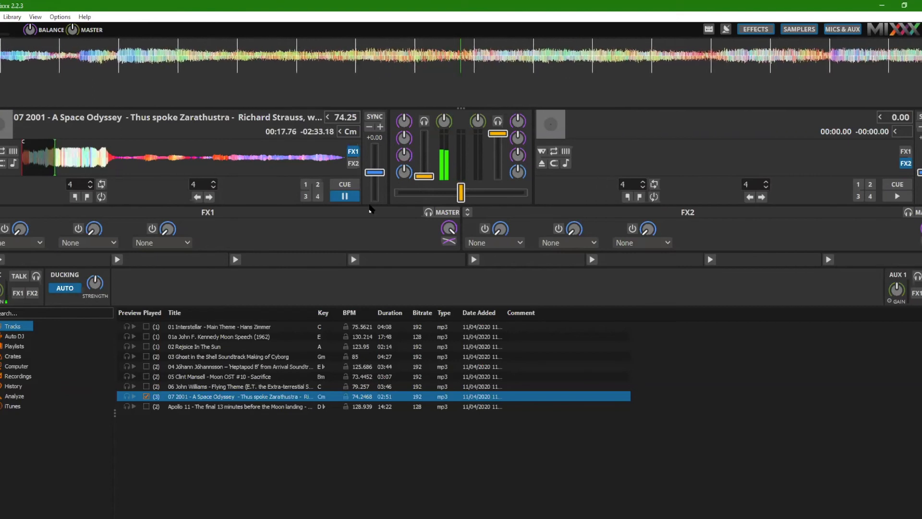
click(347, 197)
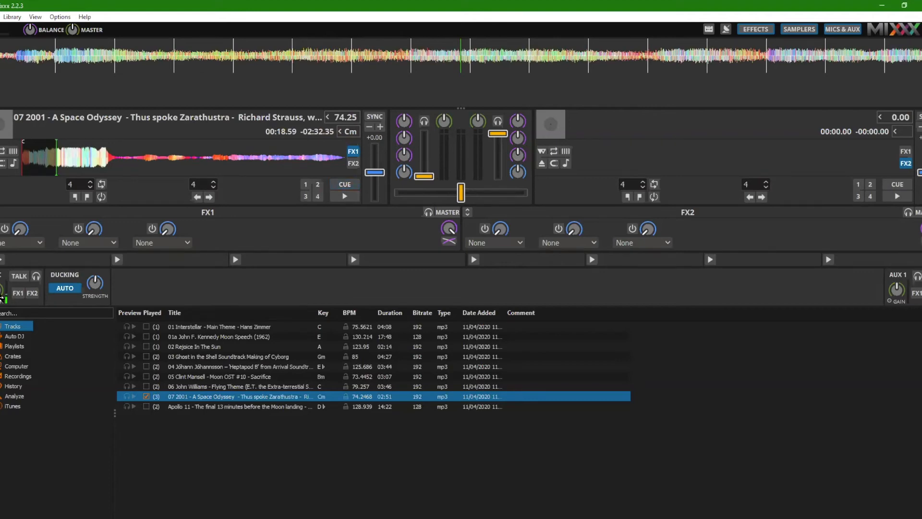
Try the microphone's Talk switch on and off, and reset deck 1 with its volume raised and its track at the start.
click(20, 277)
click(18, 277)
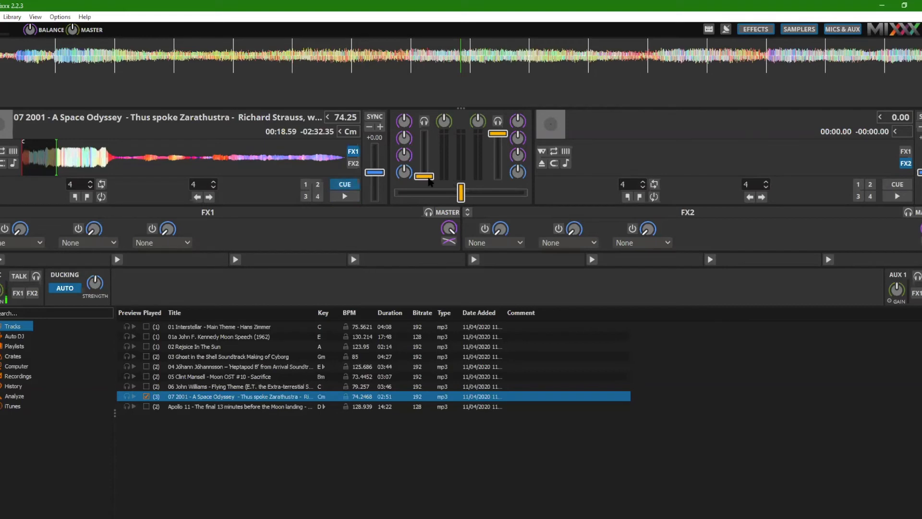
drag(424, 176, 424, 134)
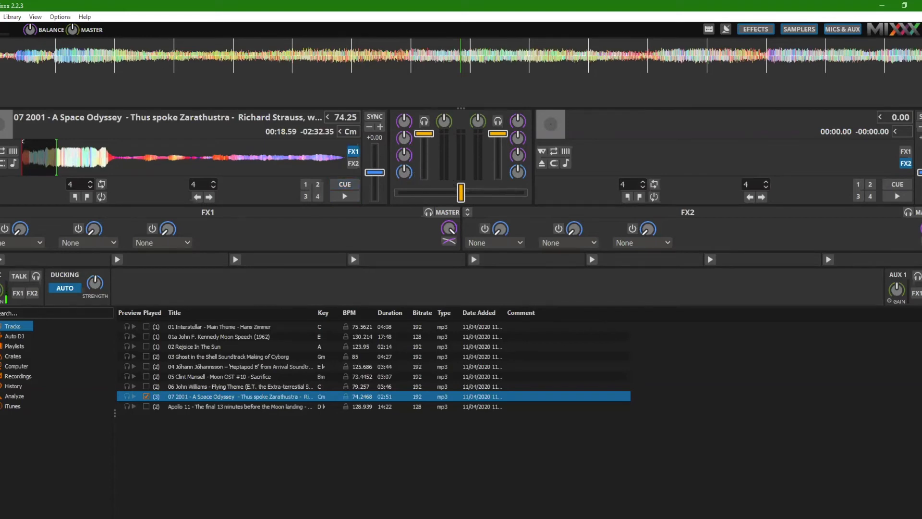
drag(55, 157, 22, 159)
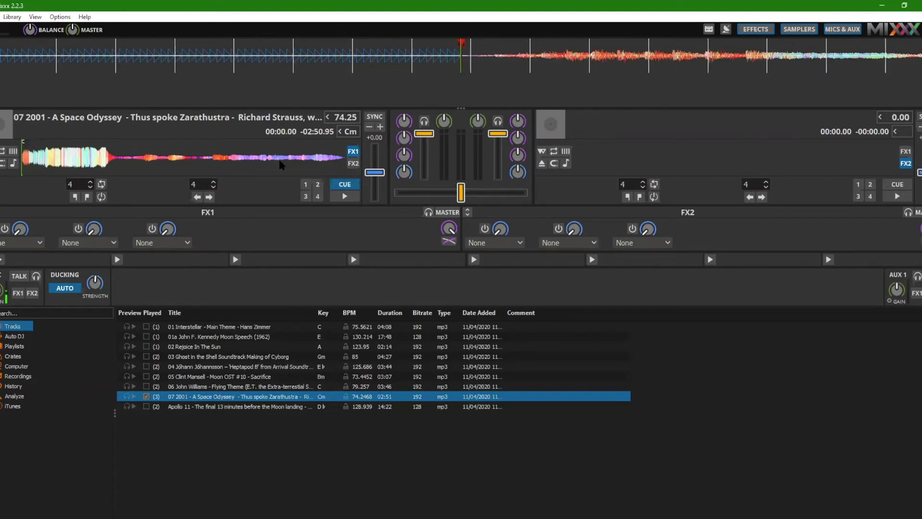
Load "01a John F. Kennedy Moon Speech (1962)" onto deck 2 and set the crossfader fully to deck 1.
drag(186, 339, 619, 154)
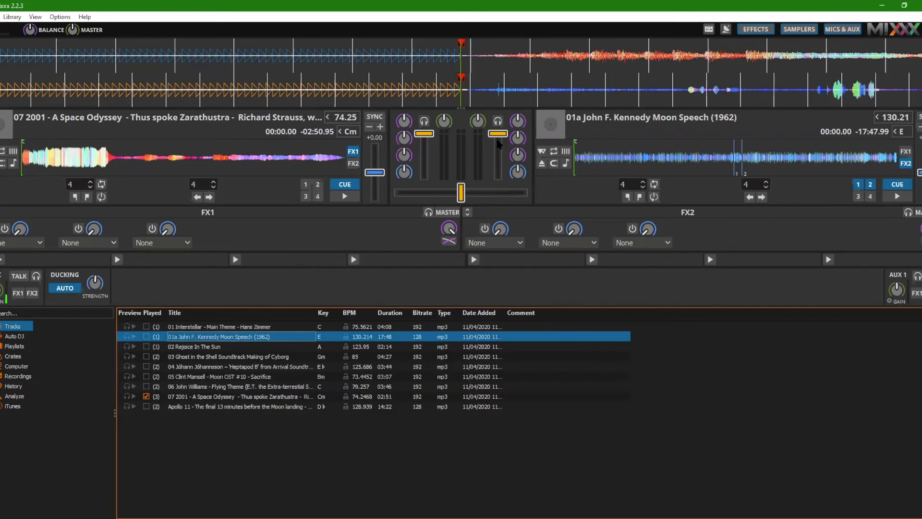
drag(215, 209, 99, 176)
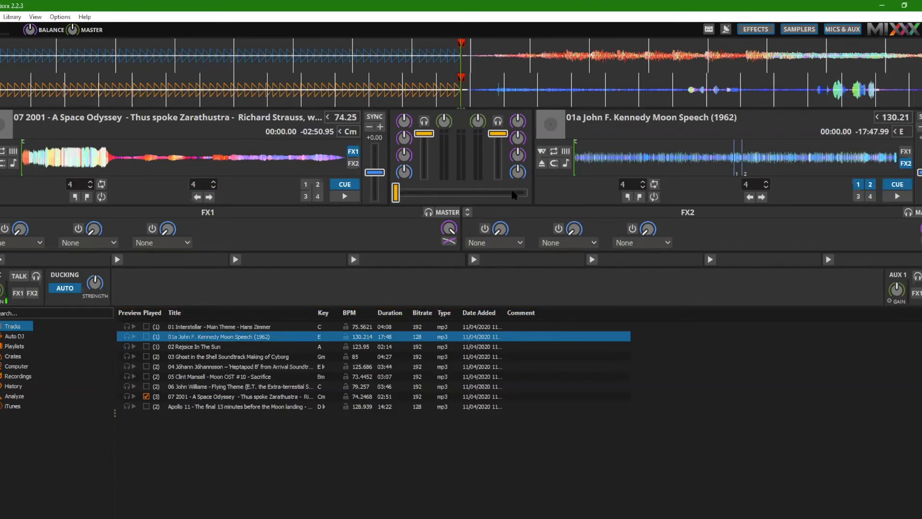
Play both decks, starting with deck 1, and crossfade fully from the music to the speech on deck 2.
click(345, 197)
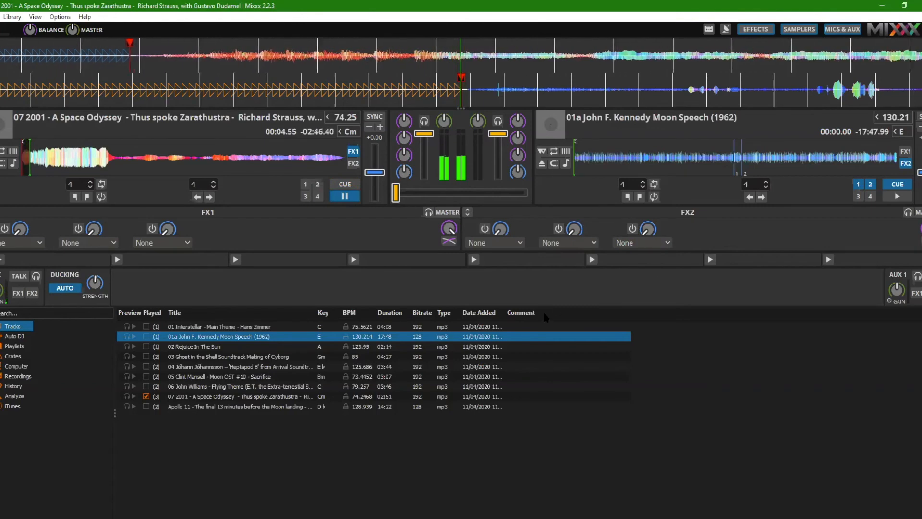
key(l)
drag(400, 197, 527, 205)
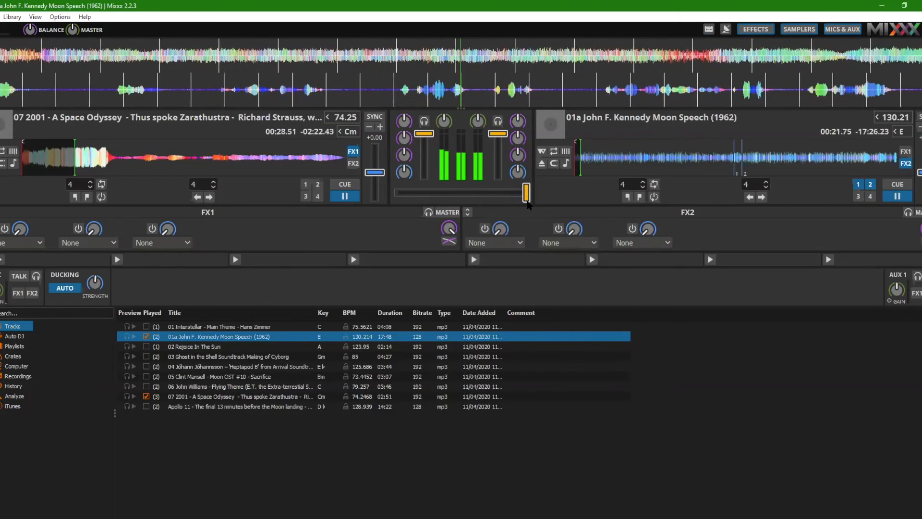
Pause both decks and reset them, with both tracks at the start and the crossfader fully on deck 1.
click(896, 196)
click(346, 200)
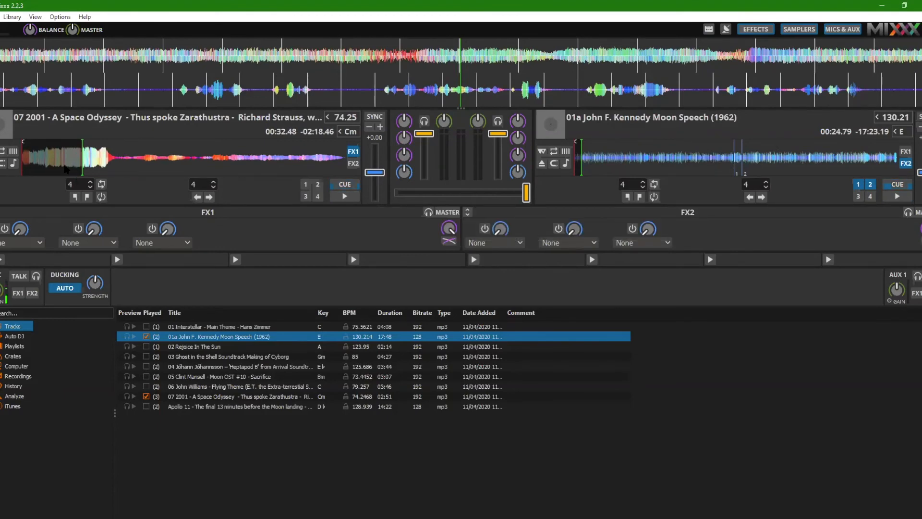
drag(82, 165, 19, 164)
drag(592, 160, 552, 159)
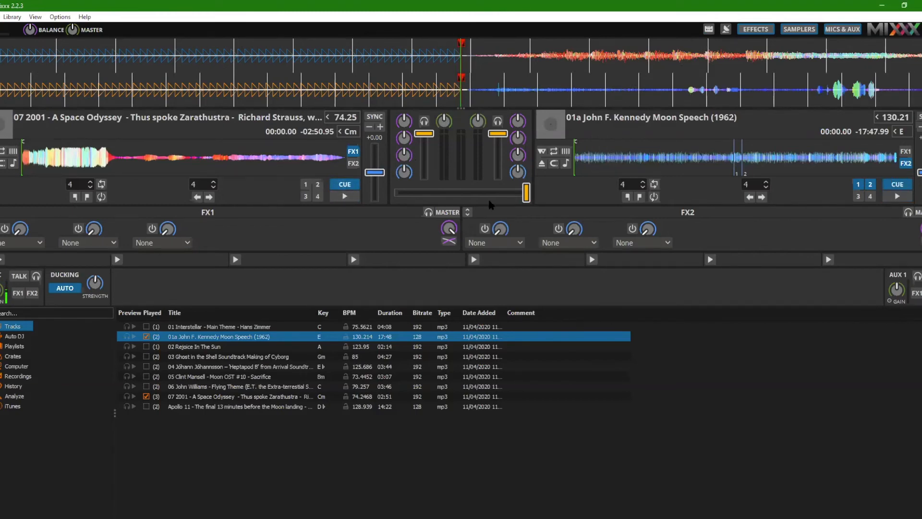
drag(522, 200, 331, 196)
drag(484, 201, 394, 197)
click(150, 340)
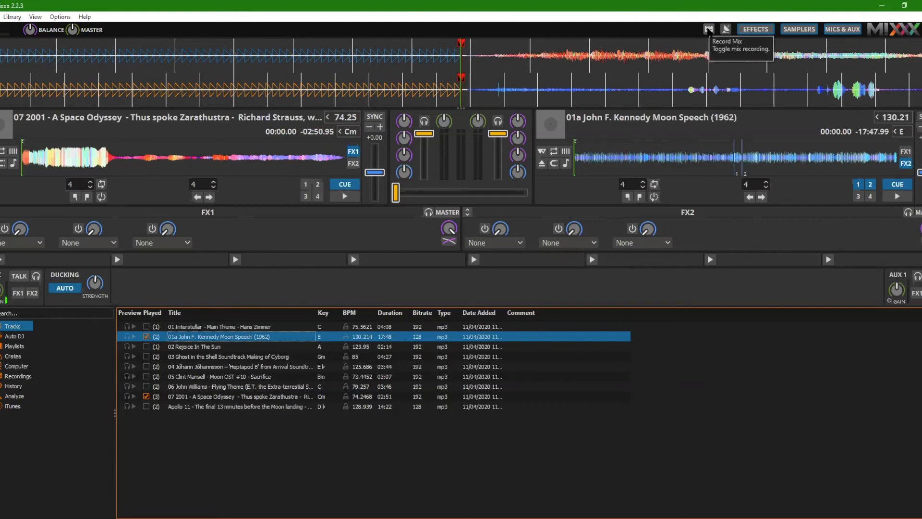
Start a recording of the mix and stop it after a few seconds.
click(709, 29)
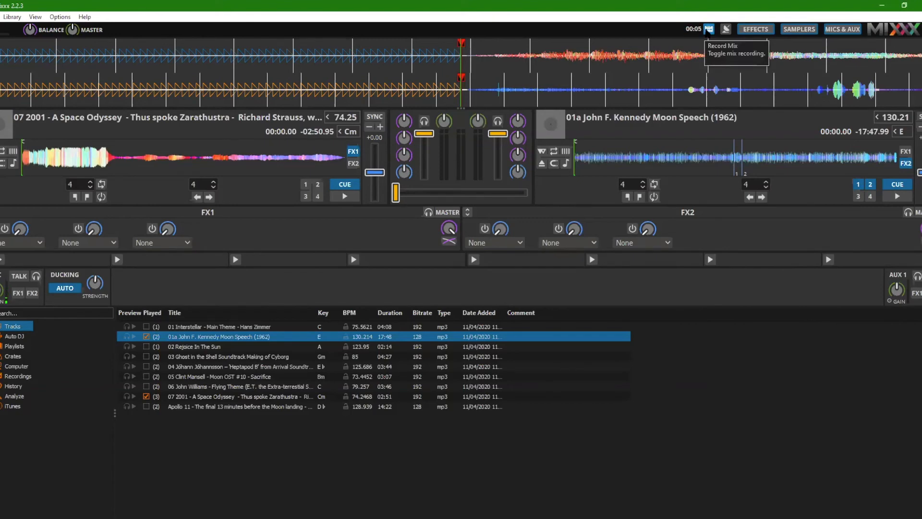
click(708, 31)
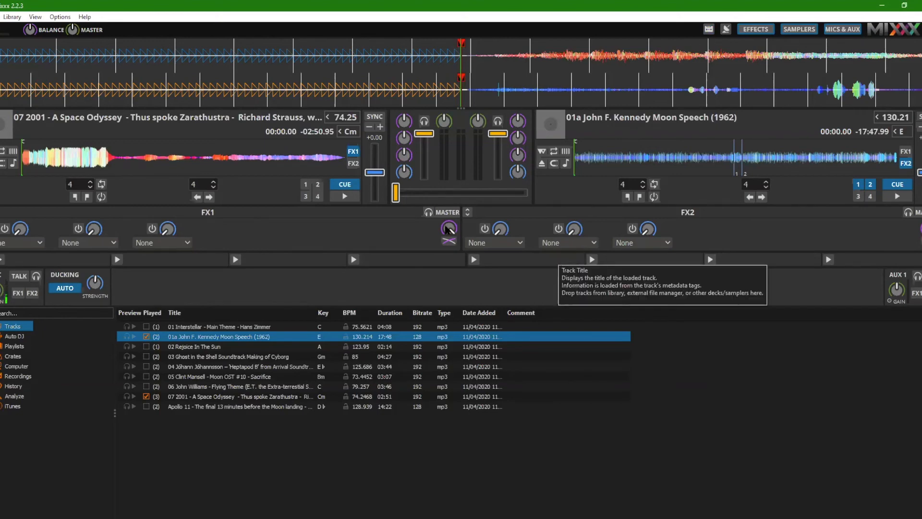
Review the Microphone Monitor Mode options in the Sound Hardware preferences and close the preferences.
click(1, 17)
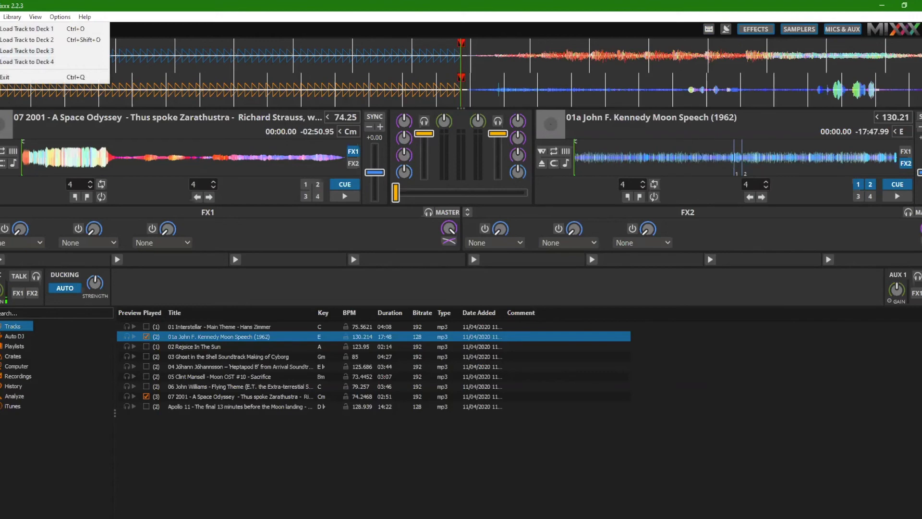
click(24, 8)
click(53, 18)
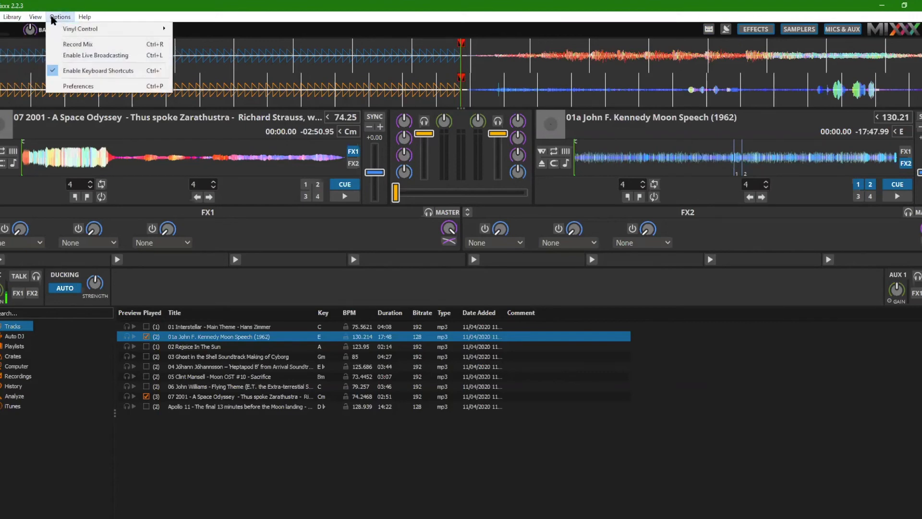
click(56, 87)
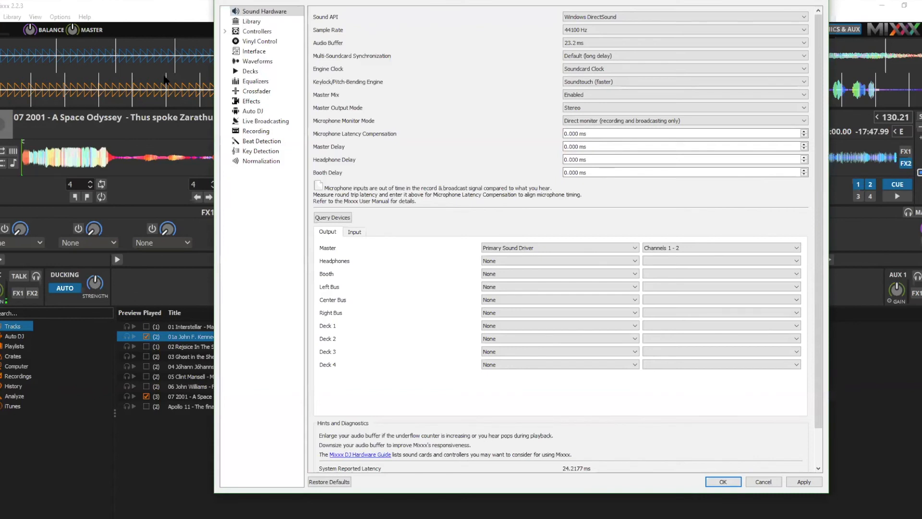
click(581, 123)
click(622, 122)
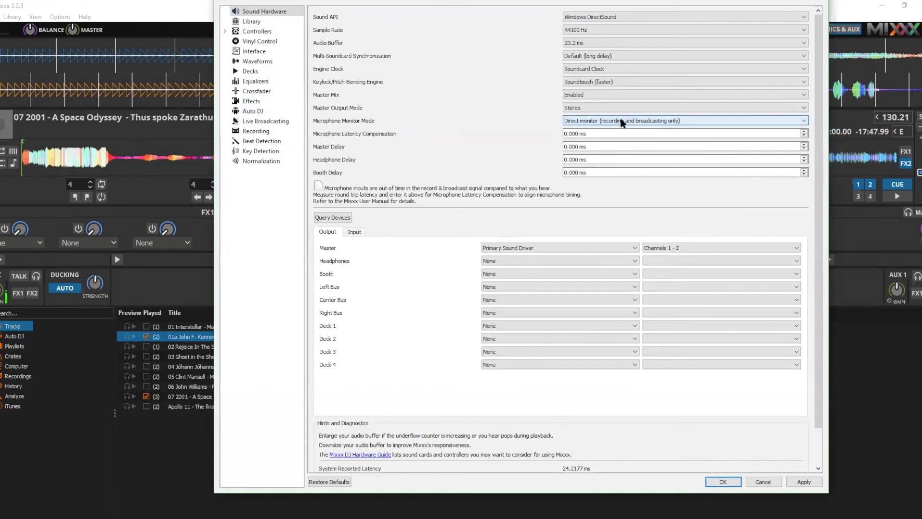
click(621, 123)
click(571, 142)
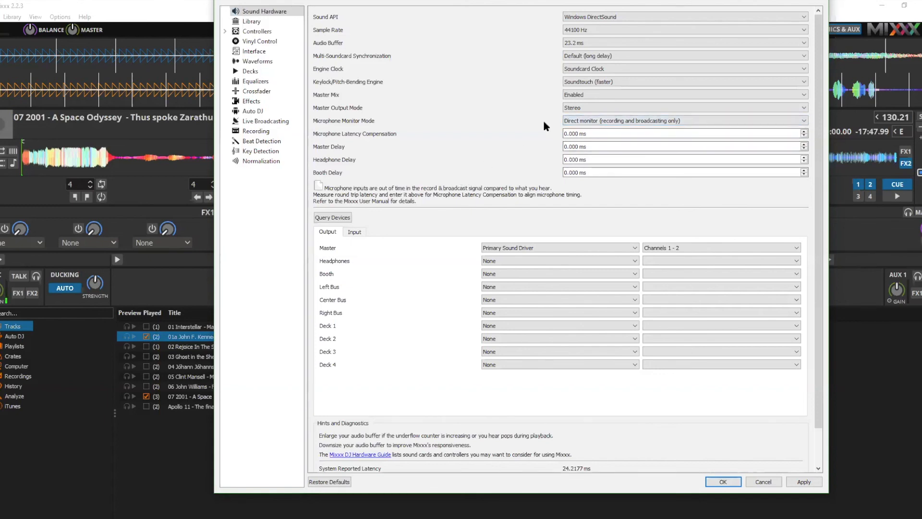
click(590, 121)
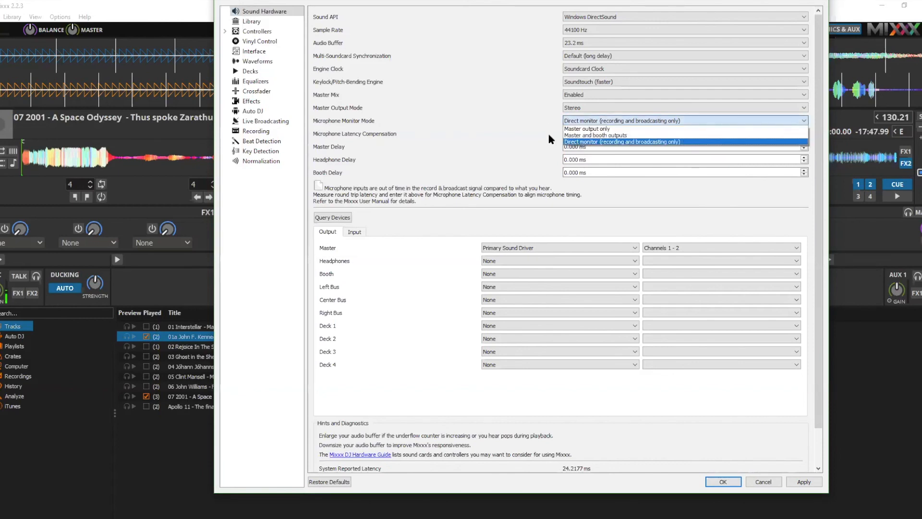
click(601, 122)
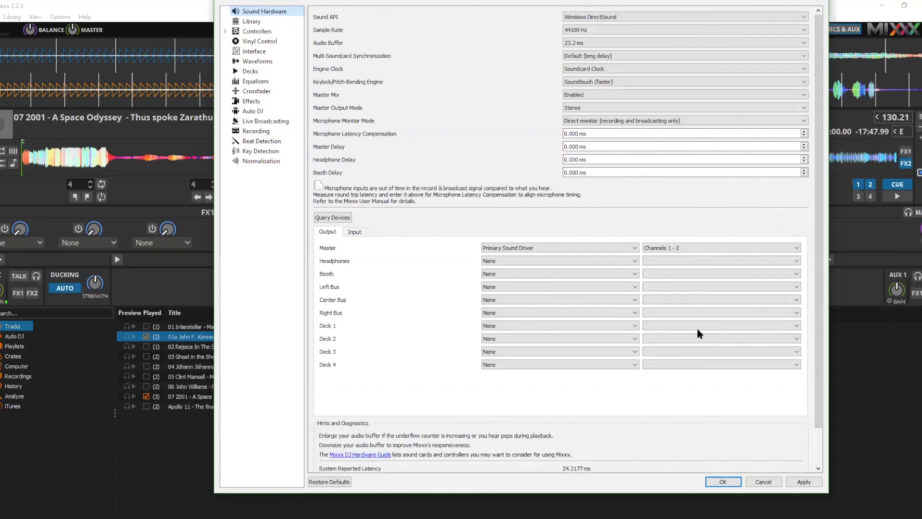
key(Escape)
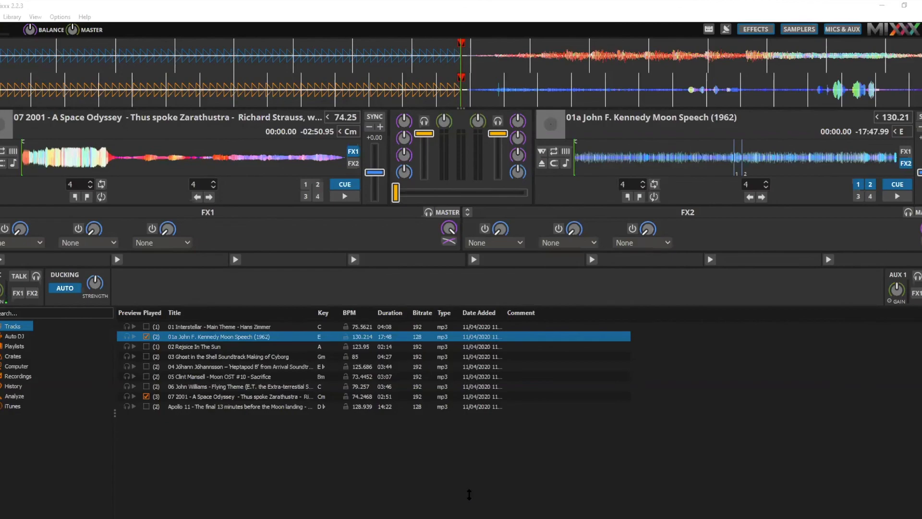
Switch to the Google Slides presentation in Chrome, dismiss the downloads bar and go back to the "Links to Research" slide.
click(136, 22)
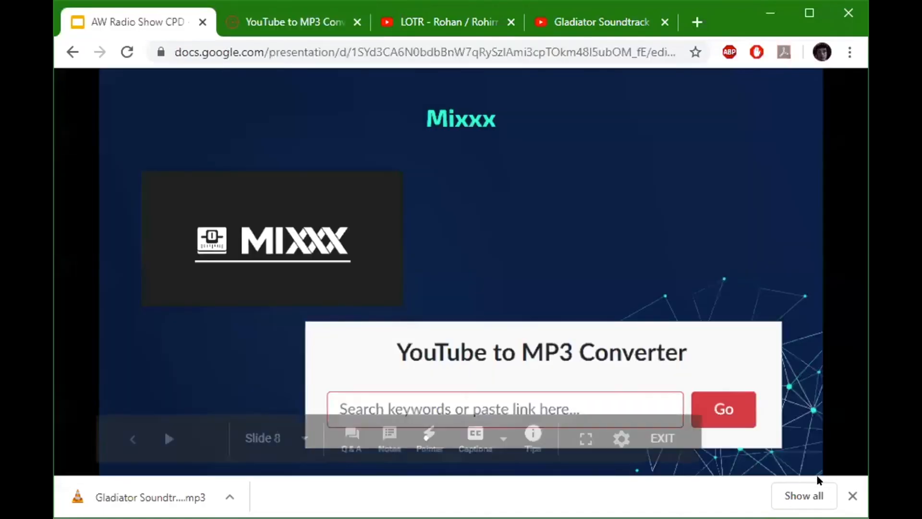
click(853, 495)
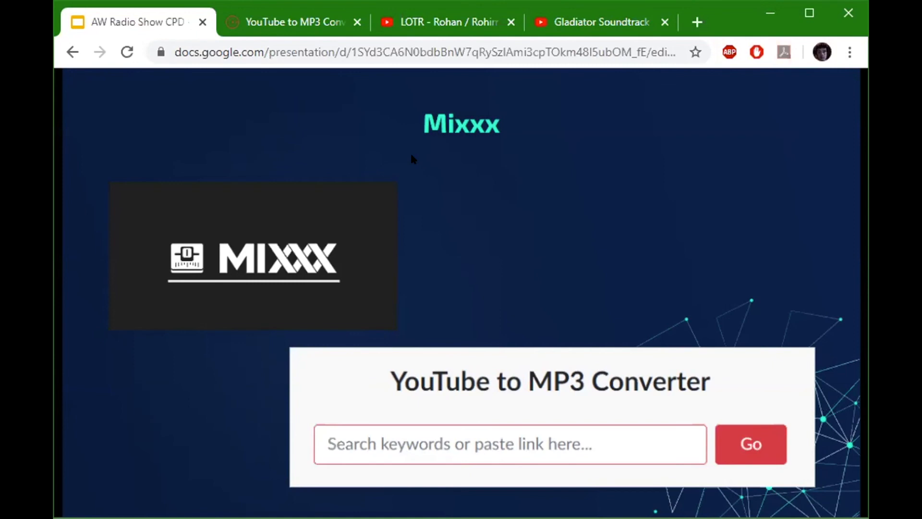
key(Left)
key(Left)
key(Left)
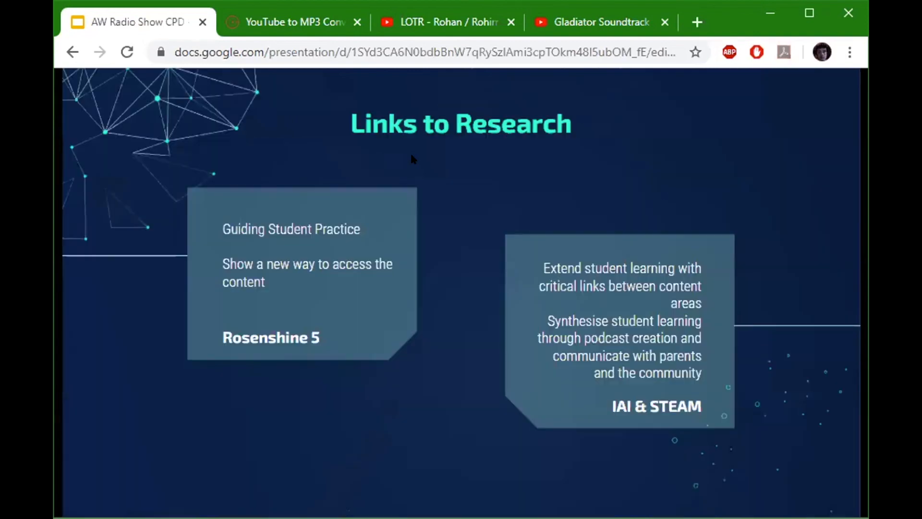